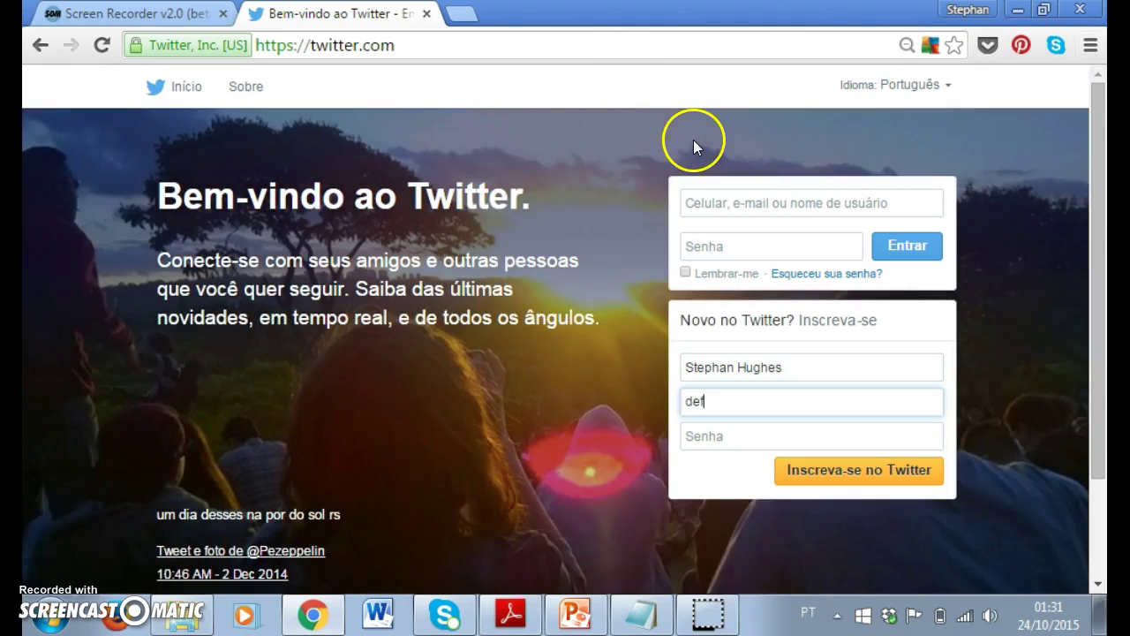
Step: Switch the Twitter welcome page language from Portuguese to English
{"action": "left_click", "coordinate": [942, 94]}
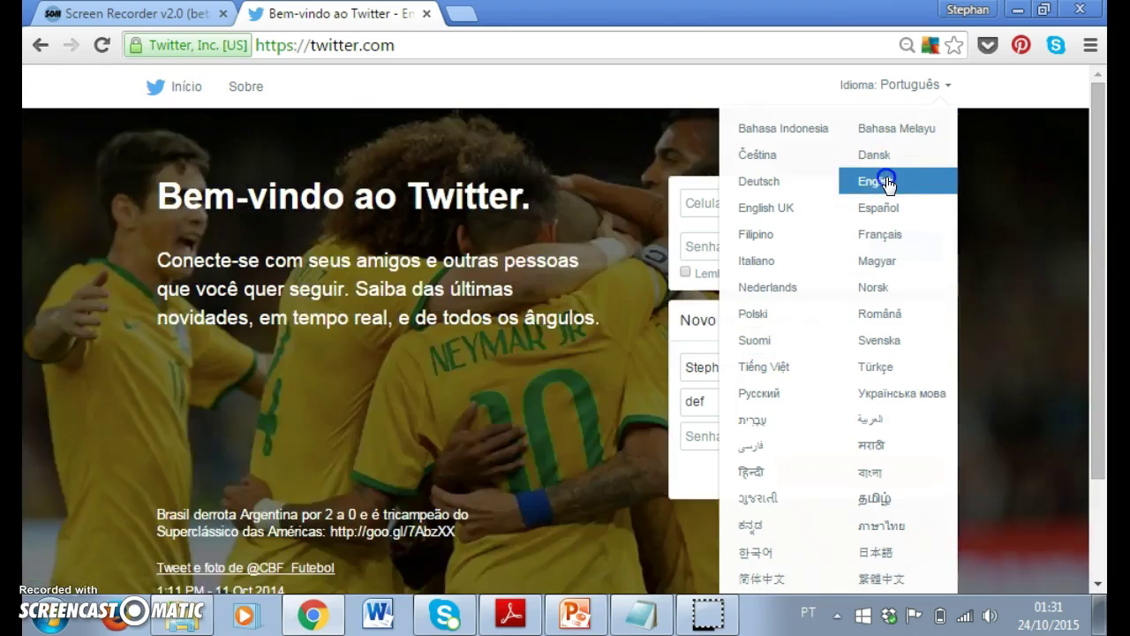
{"action": "left_click", "coordinate": [888, 182]}
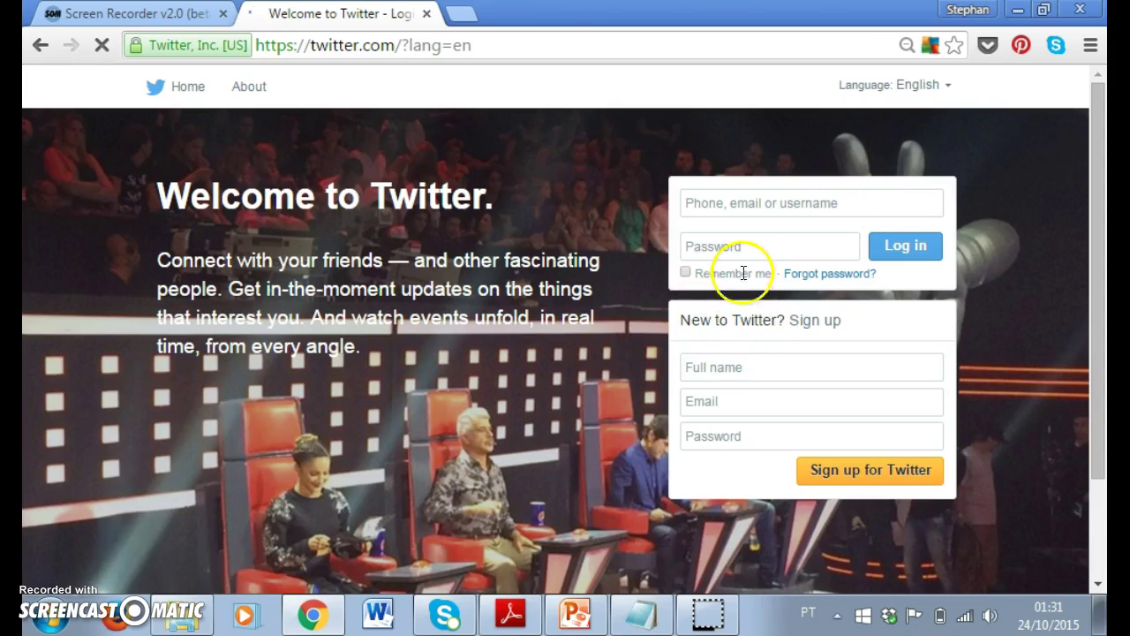
Step: Enter the user's full name and e-mail address in the sign-up form
{"action": "left_click", "coordinate": [733, 214]}
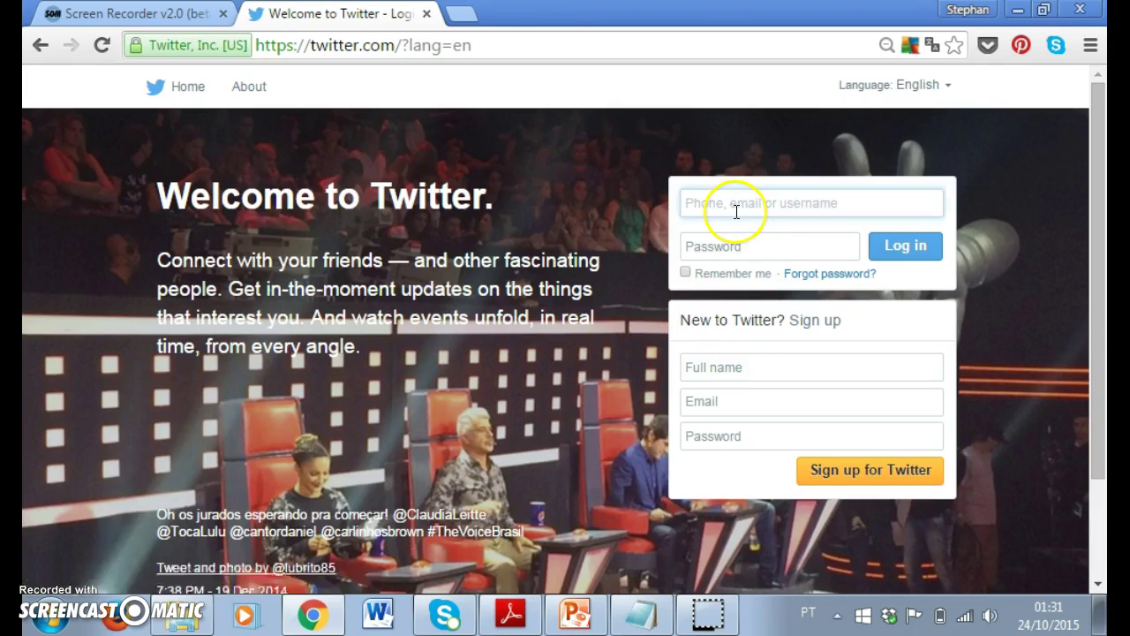
{"action": "left_click", "coordinate": [749, 372]}
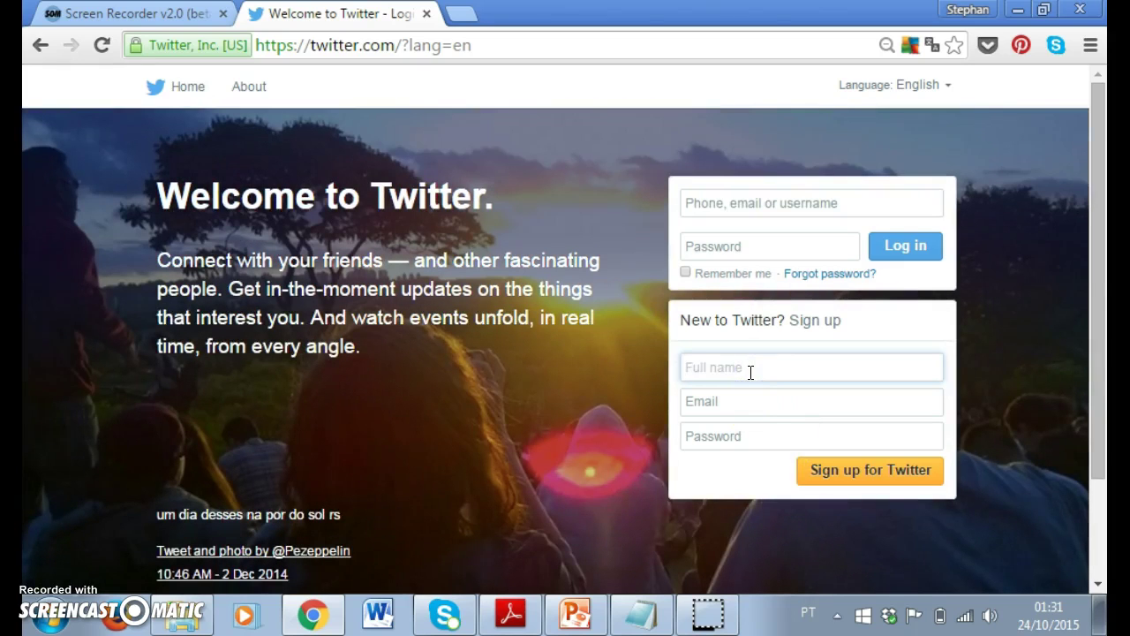
{"action": "left_click", "coordinate": [717, 408]}
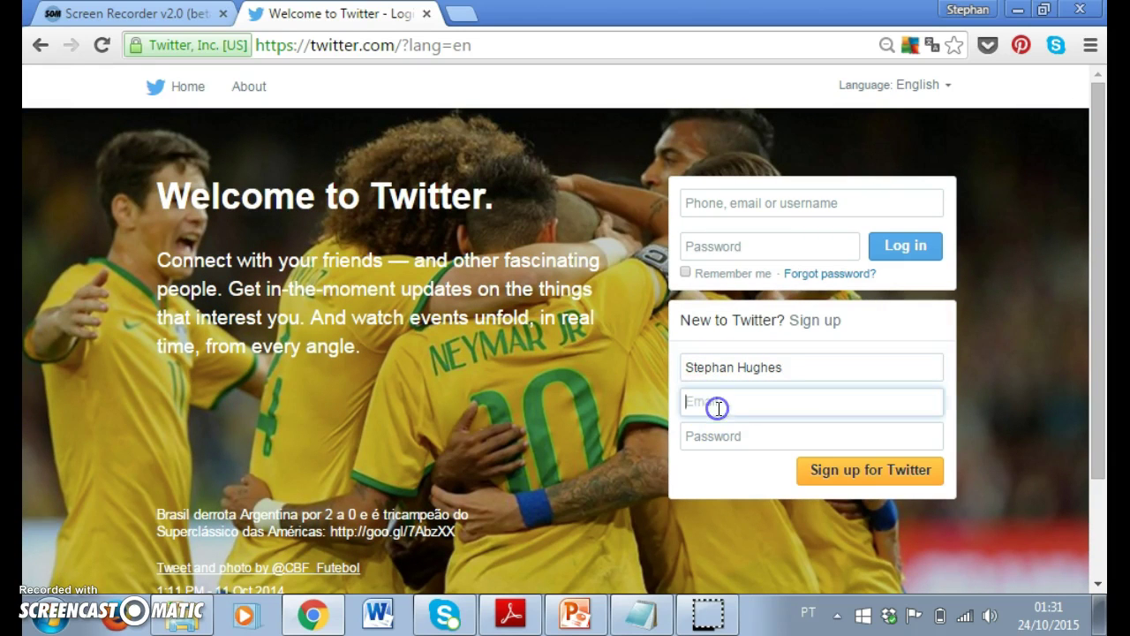
{"action": "type", "text": "d"}
{"action": "key", "text": "BackSpace"}
{"action": "key", "text": "BackSpace"}
{"action": "key", "text": "BackSpace"}
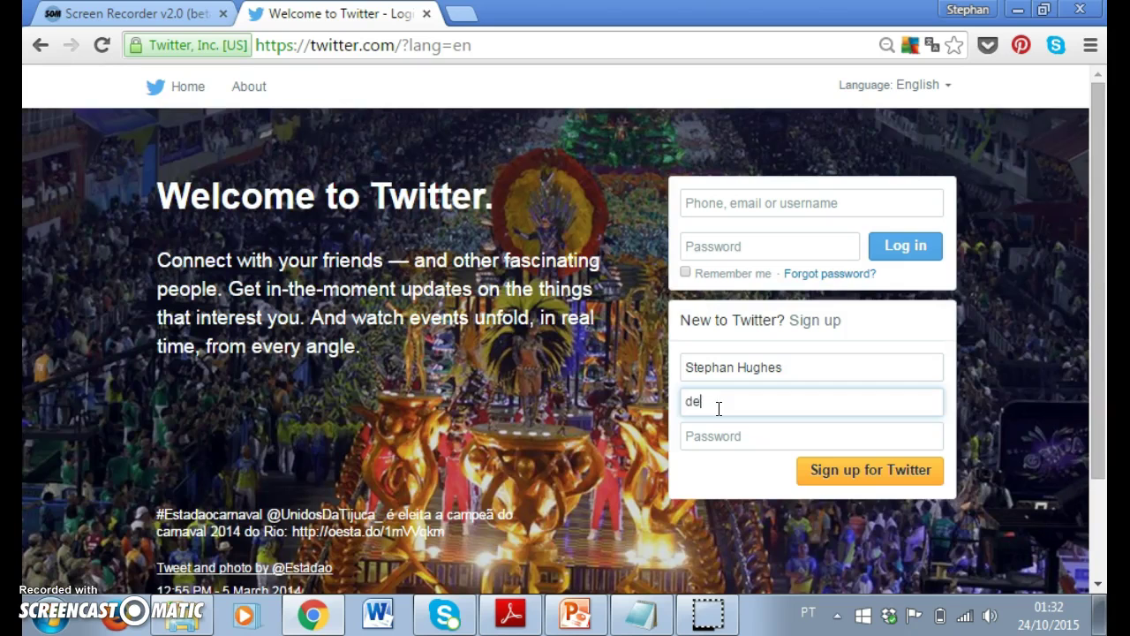
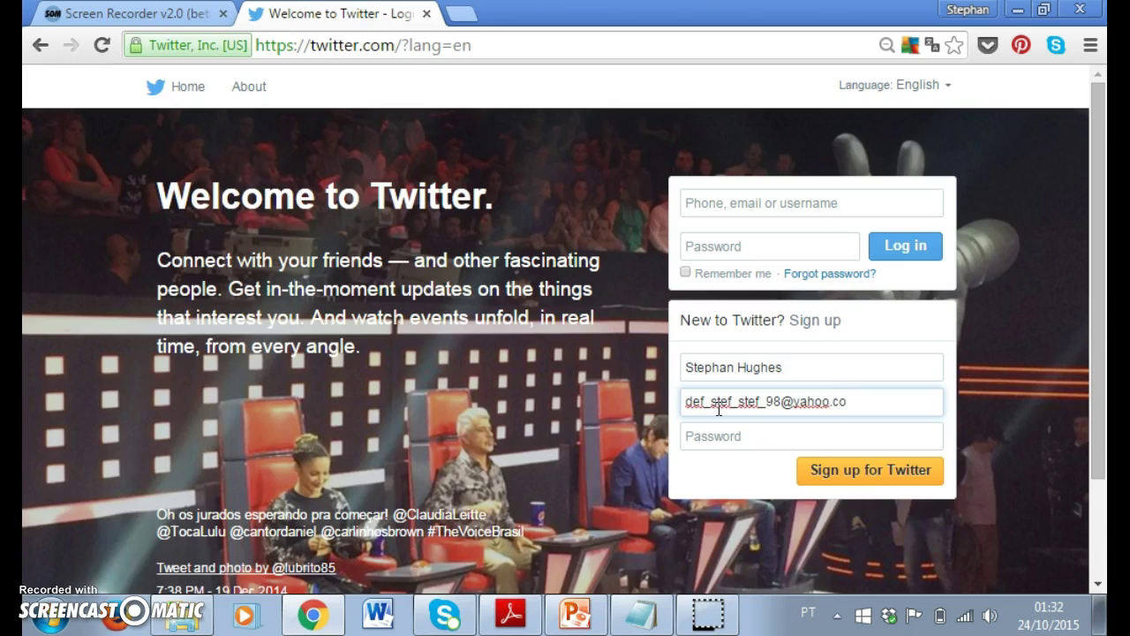
Step: Correct the e-mail address by deleting the extra characters
{"action": "left_click", "coordinate": [736, 435]}
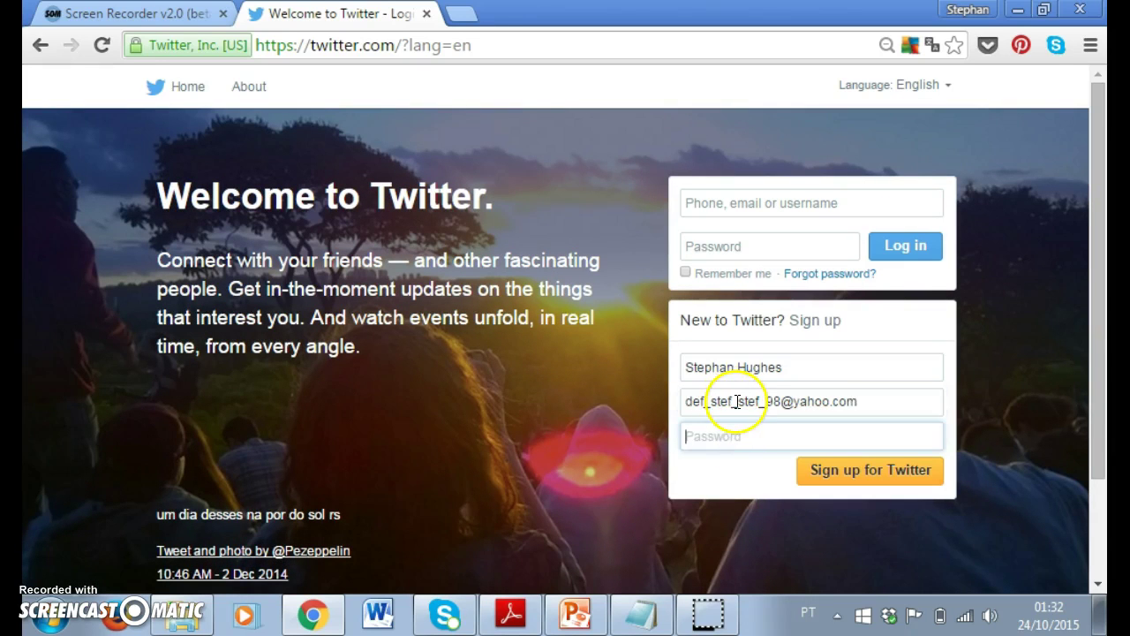
{"action": "left_click", "coordinate": [739, 408]}
{"action": "key", "text": "BackSpace"}
{"action": "key", "text": "BackSpace"}
{"action": "key", "text": "BackSpace"}
{"action": "key", "text": "BackSpace"}
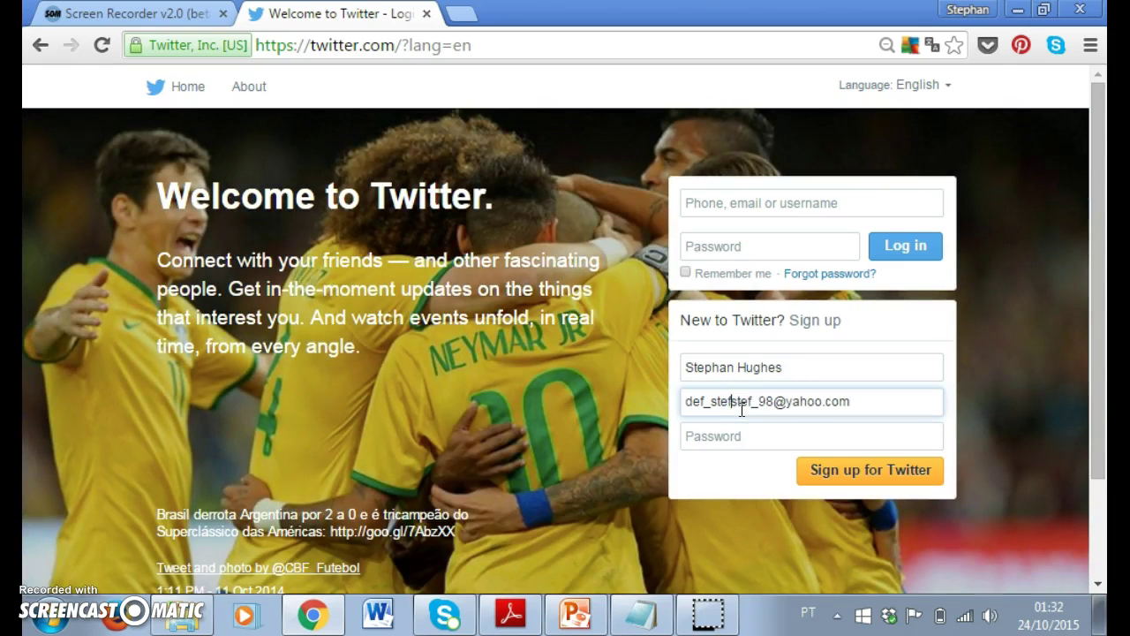
{"action": "key", "text": "BackSpace"}
Step: Enter a password and submit the sign-up form
{"action": "left_click", "coordinate": [739, 419]}
{"action": "left_click", "coordinate": [738, 445]}
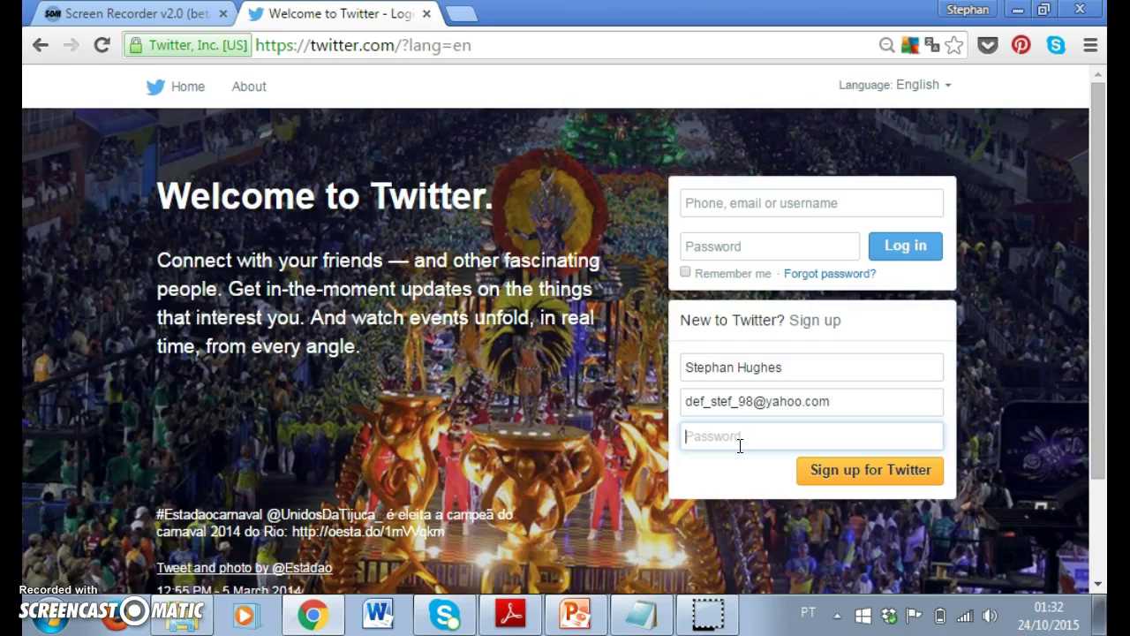
{"action": "type", "text": "••"}
{"action": "left_click", "coordinate": [840, 480]}
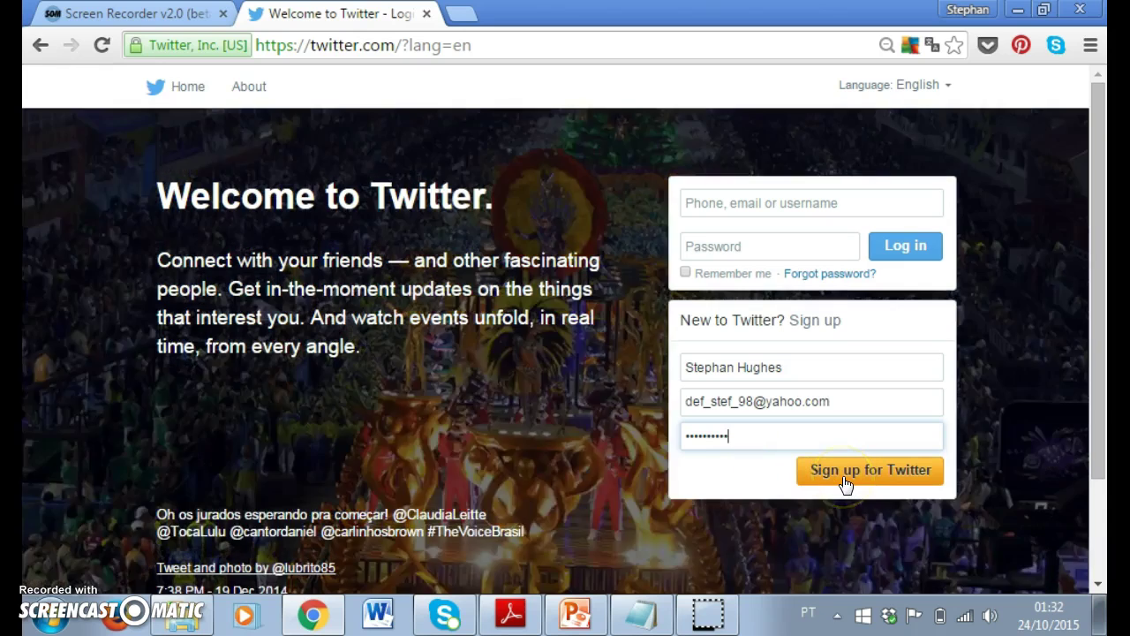
Step: Send the sign-up details and decline Chrome's save-password prompt with 'Nunca'
{"action": "left_click", "coordinate": [845, 484]}
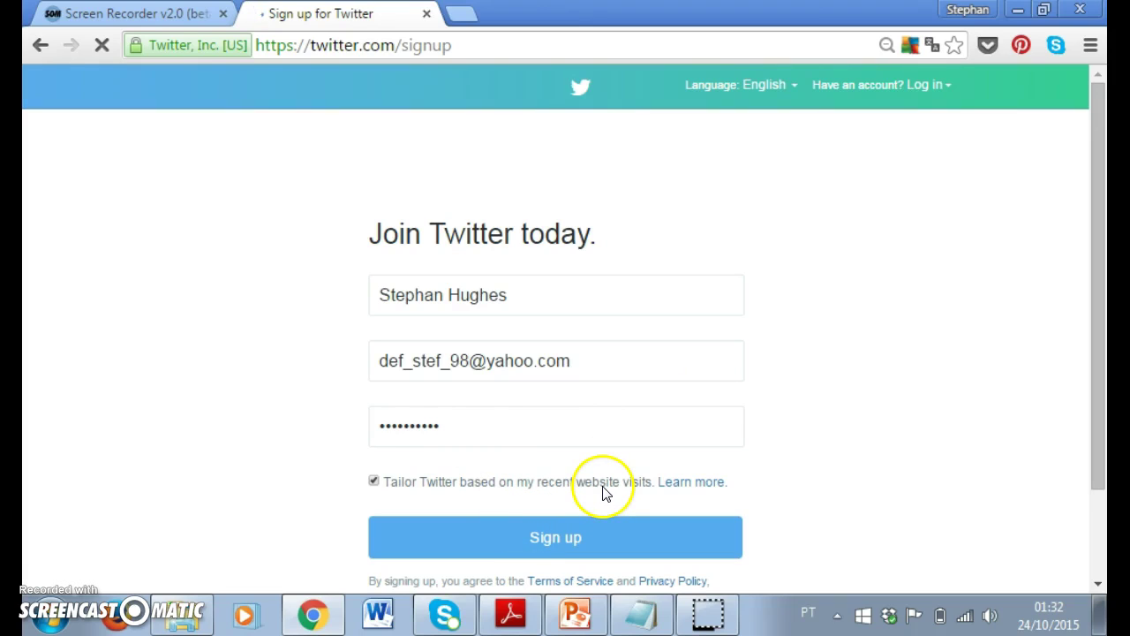
{"action": "left_click", "coordinate": [1099, 457]}
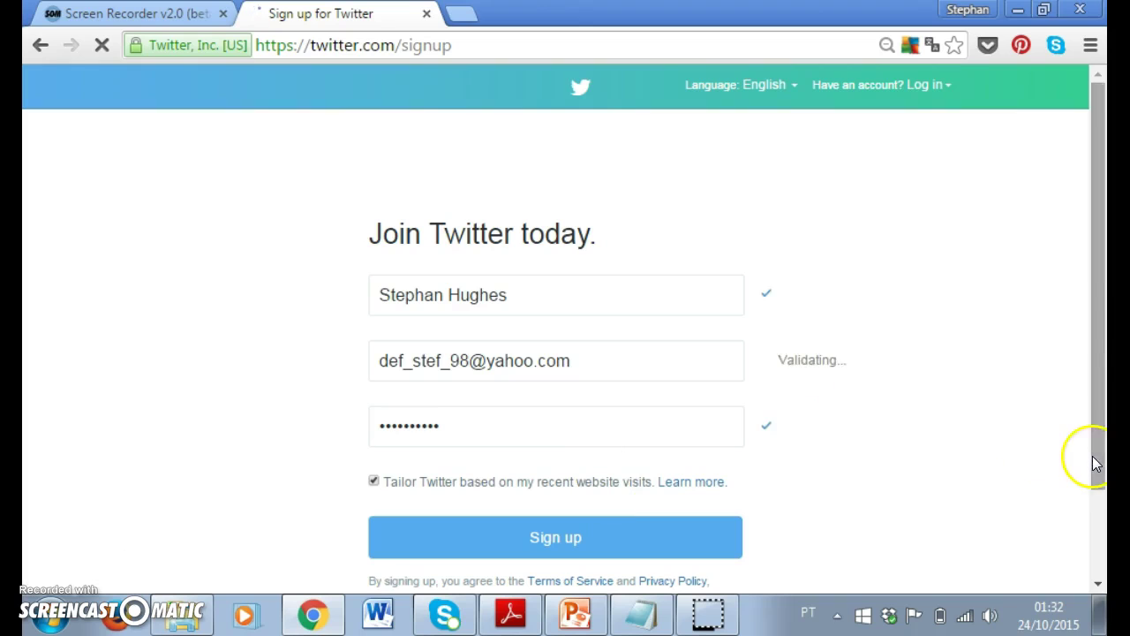
{"action": "left_click_drag", "start_coordinate": [1092, 492], "coordinate": [1097, 504]}
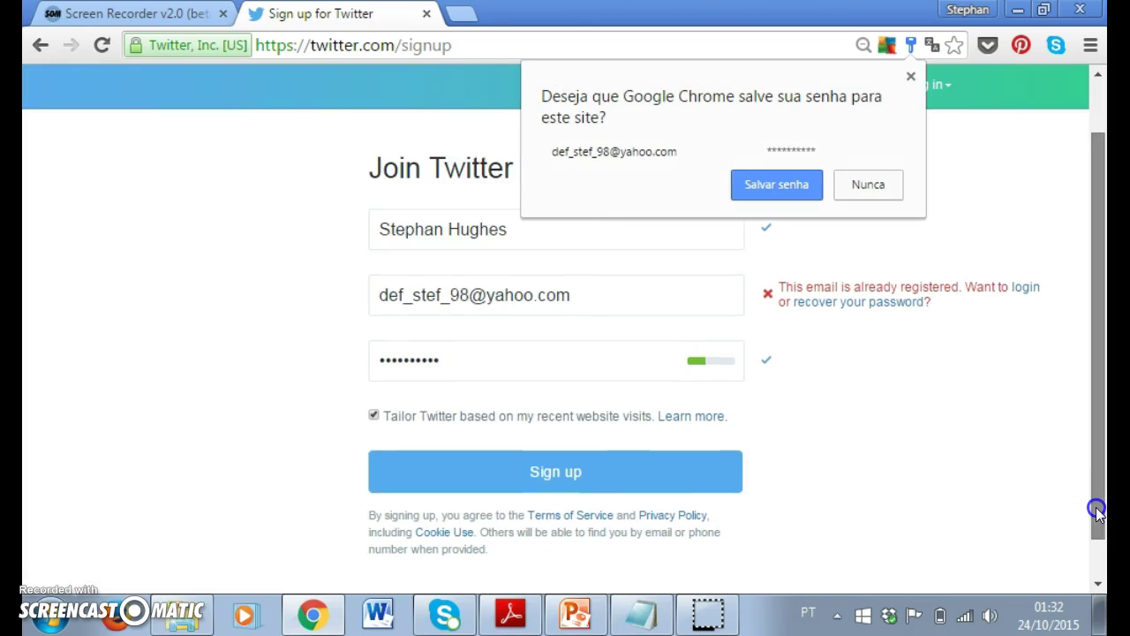
{"action": "left_click", "coordinate": [894, 189]}
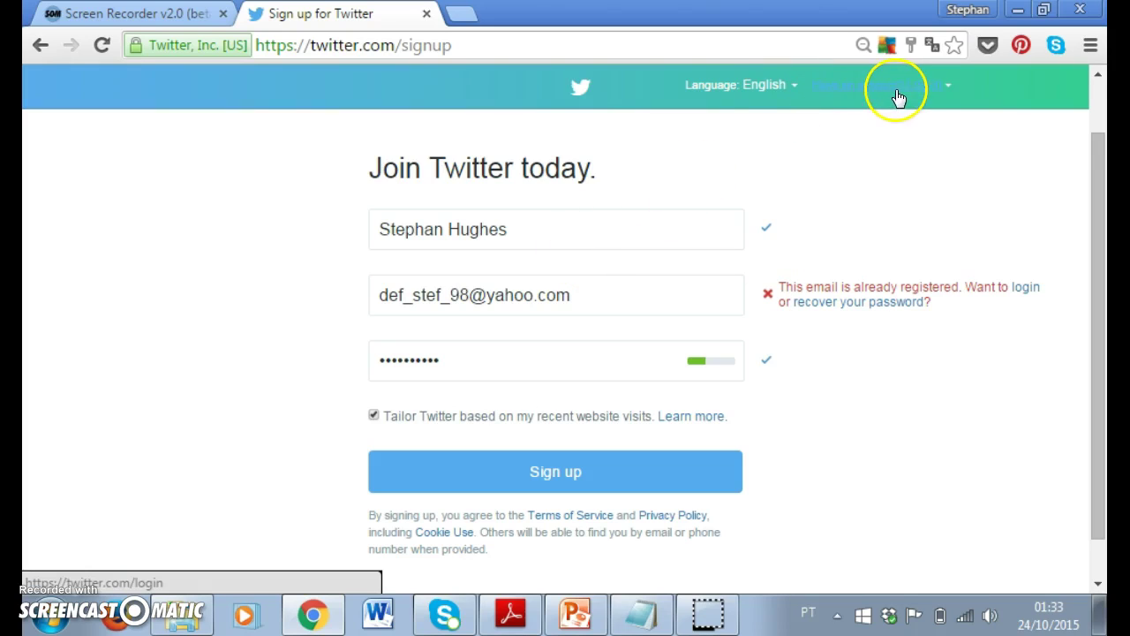
{"action": "left_click", "coordinate": [944, 84]}
{"action": "left_click", "coordinate": [933, 89]}
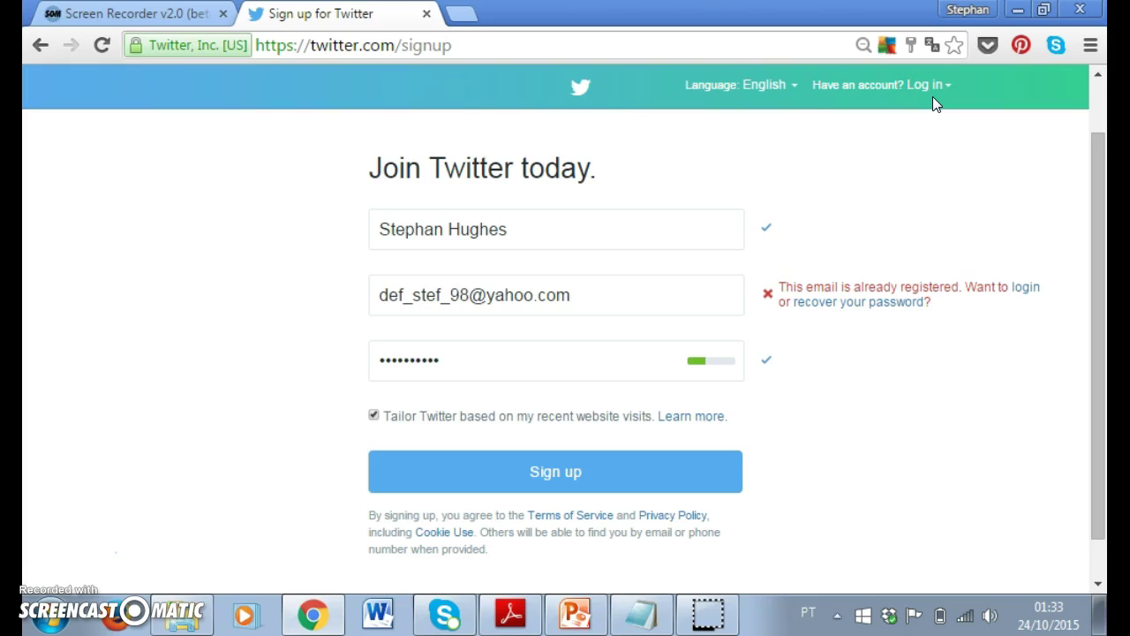
Step: Log in using the saved username suggestion and the account password
{"action": "left_click", "coordinate": [927, 86]}
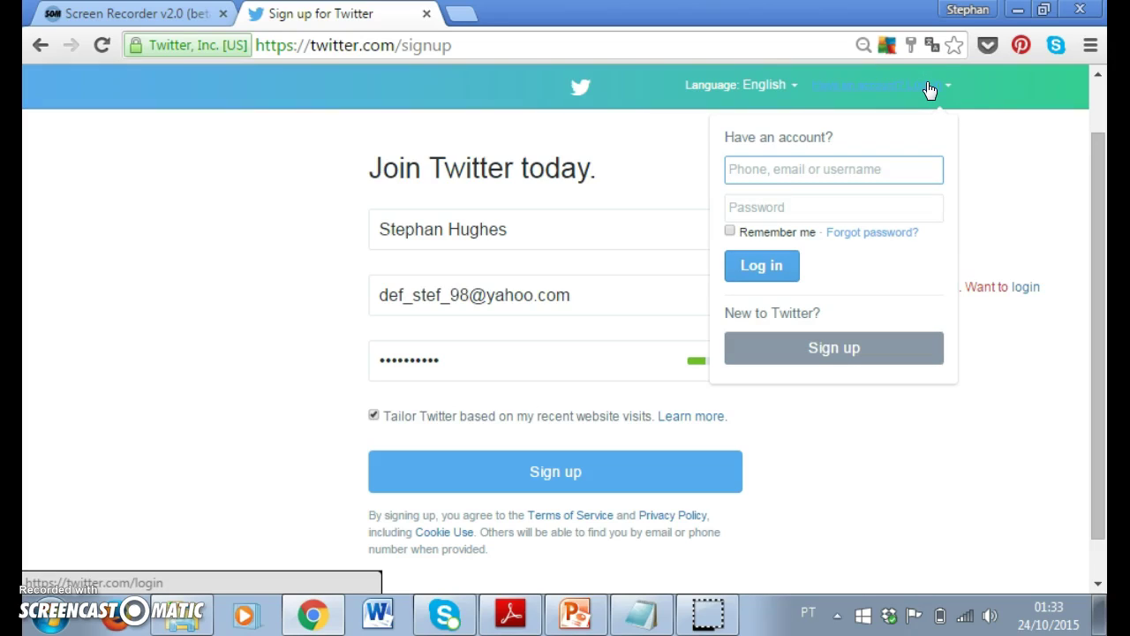
{"action": "type", "text": "ste"}
{"action": "key", "text": "Down"}
{"action": "key", "text": "Return"}
{"action": "key", "text": "Tab"}
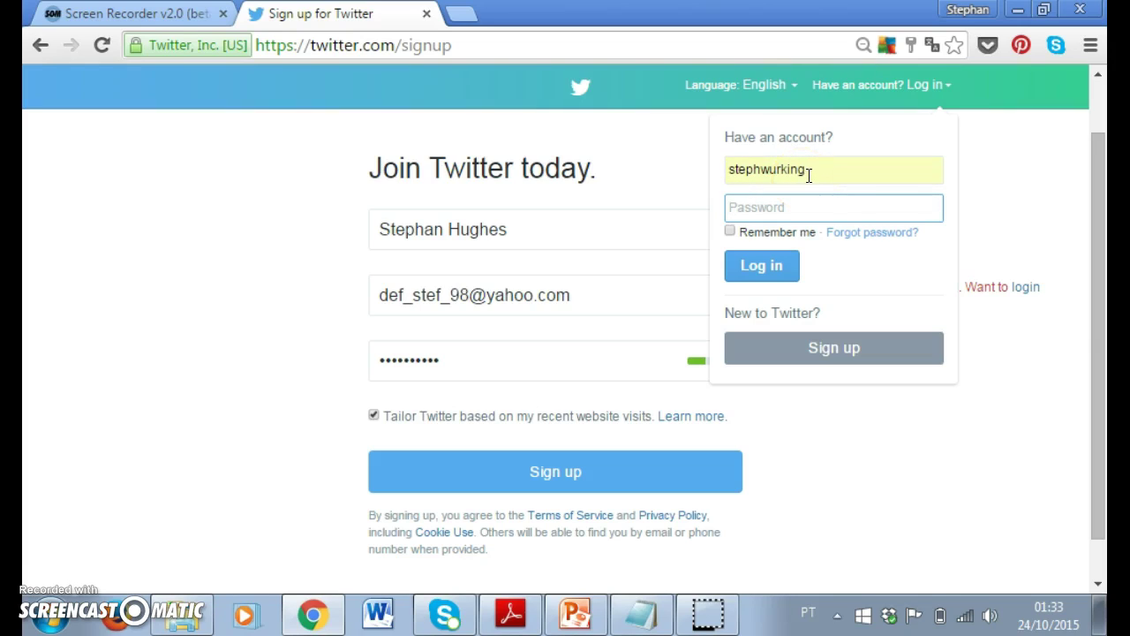
{"action": "type", "text": "••••••••••"}
{"action": "key", "text": "Return"}
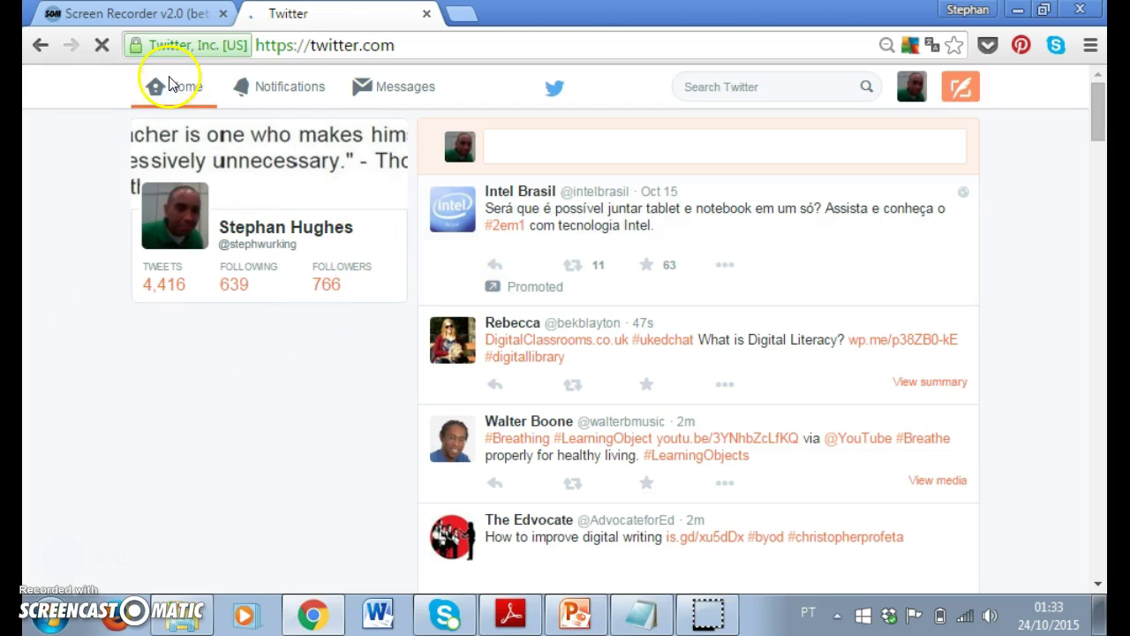
{"action": "left_click", "coordinate": [277, 88]}
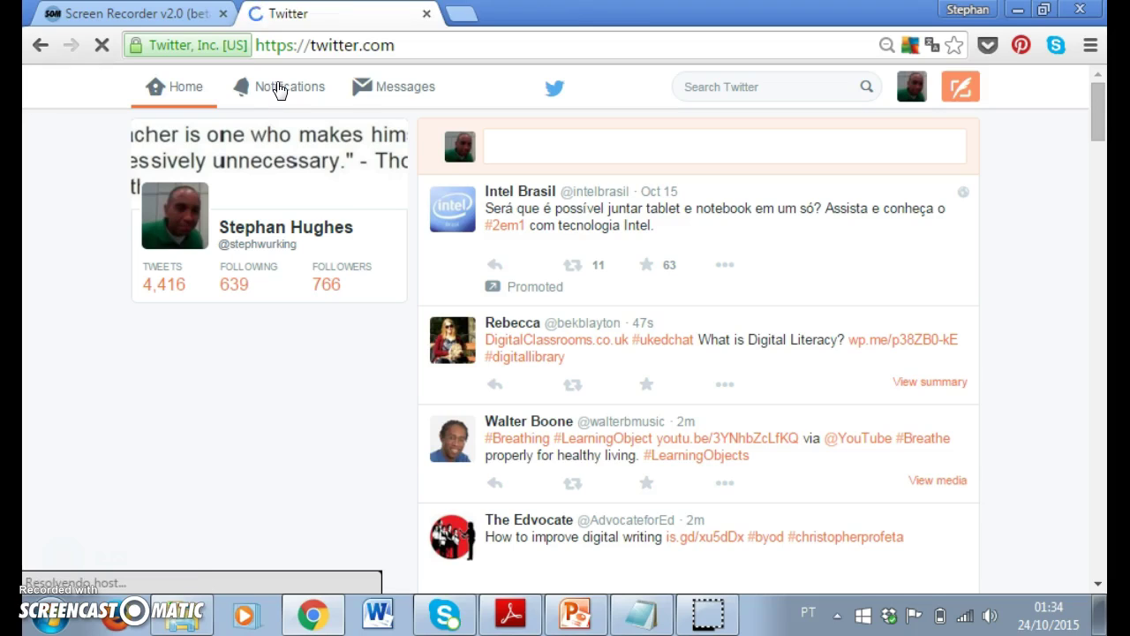
{"action": "left_click", "coordinate": [400, 99]}
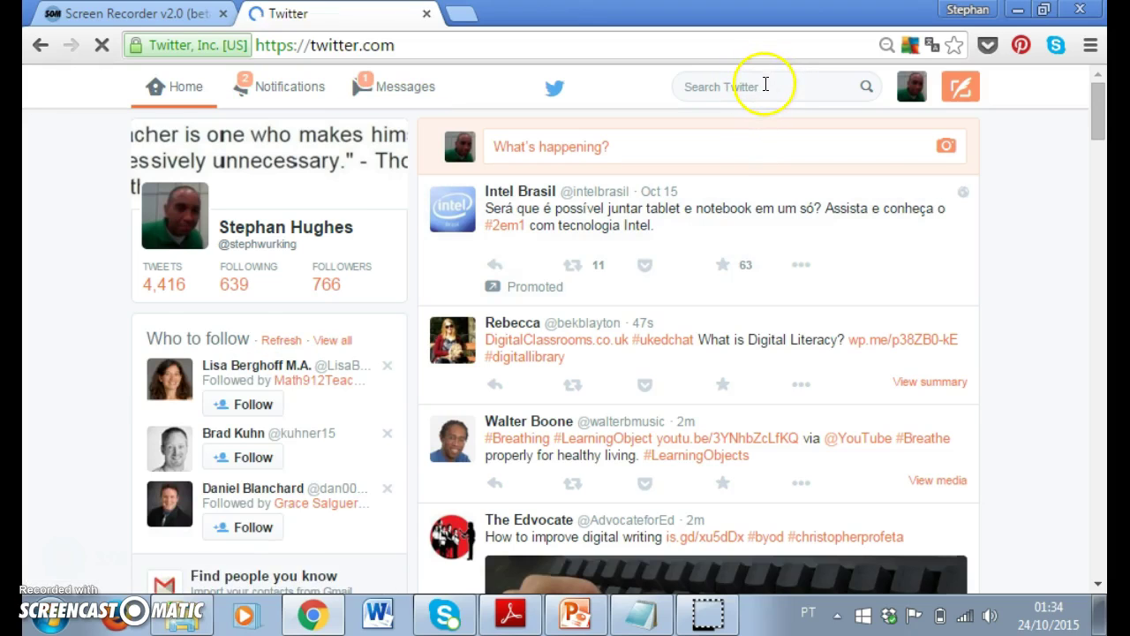
{"action": "left_click", "coordinate": [766, 85]}
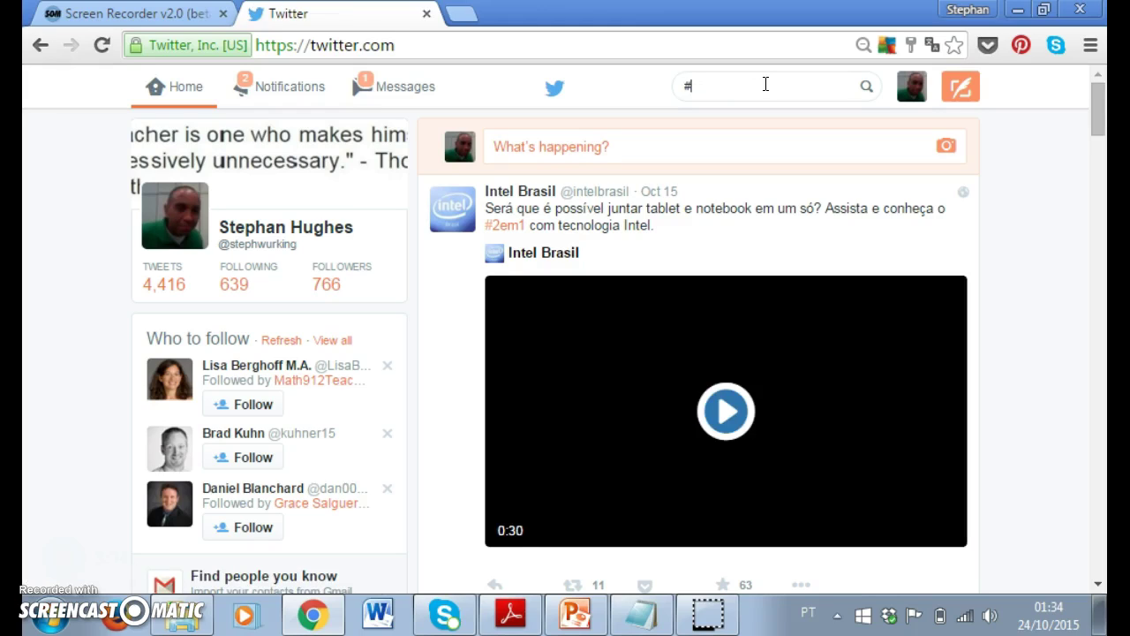
Step: Search Twitter for the hashtag #speaknwrite
{"action": "type", "text": "speak"}
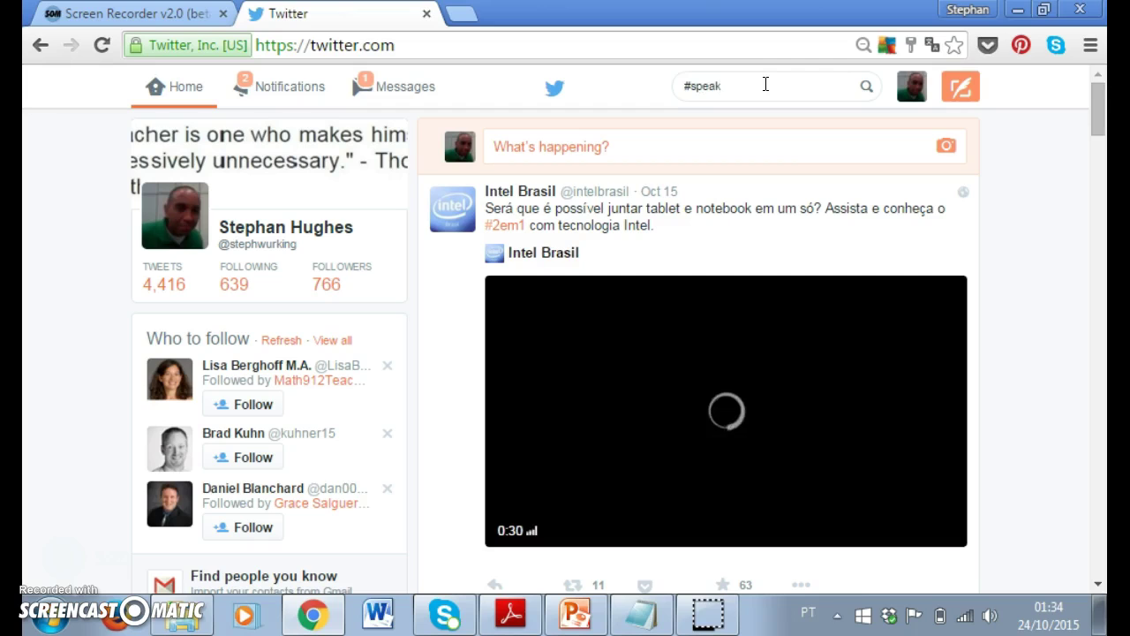
{"action": "type", "text": "n"}
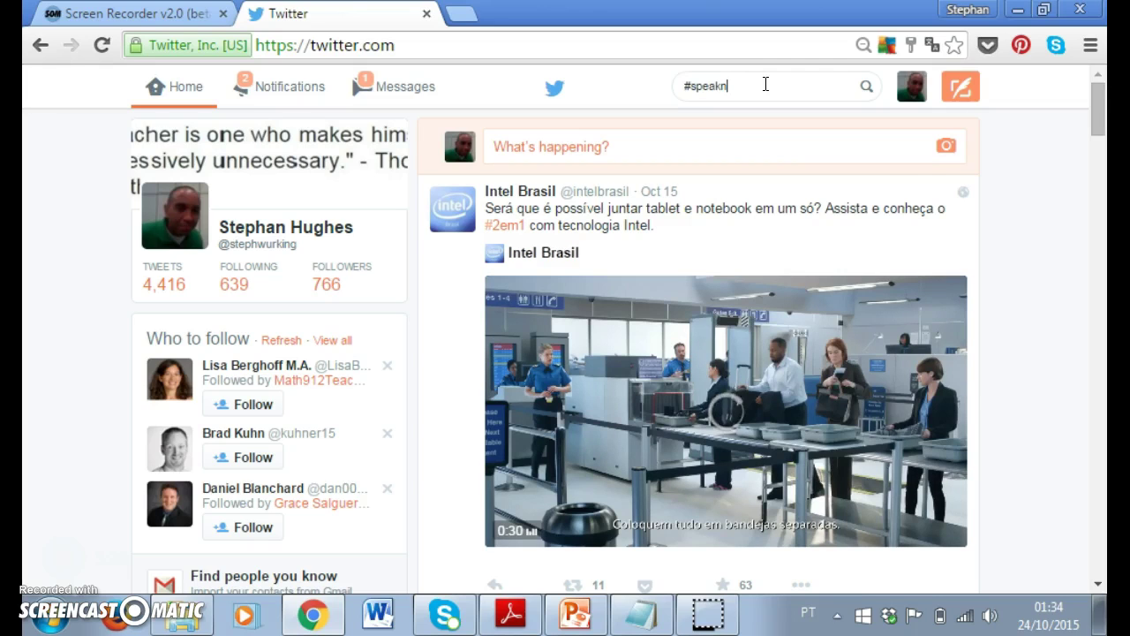
{"action": "type", "text": "write"}
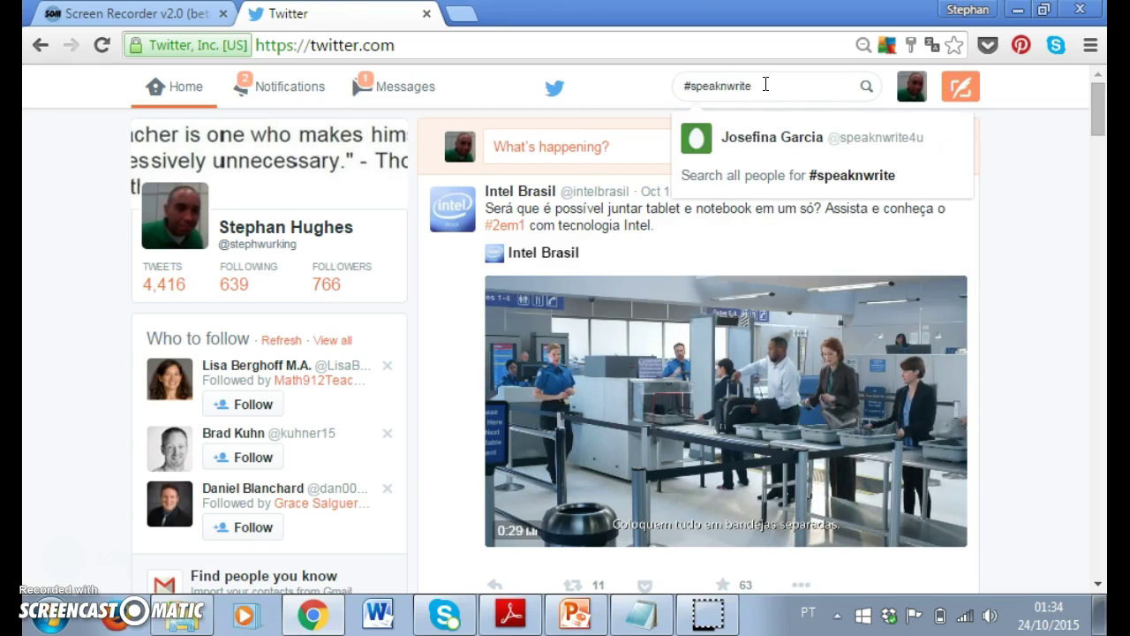
{"action": "key", "text": "Return"}
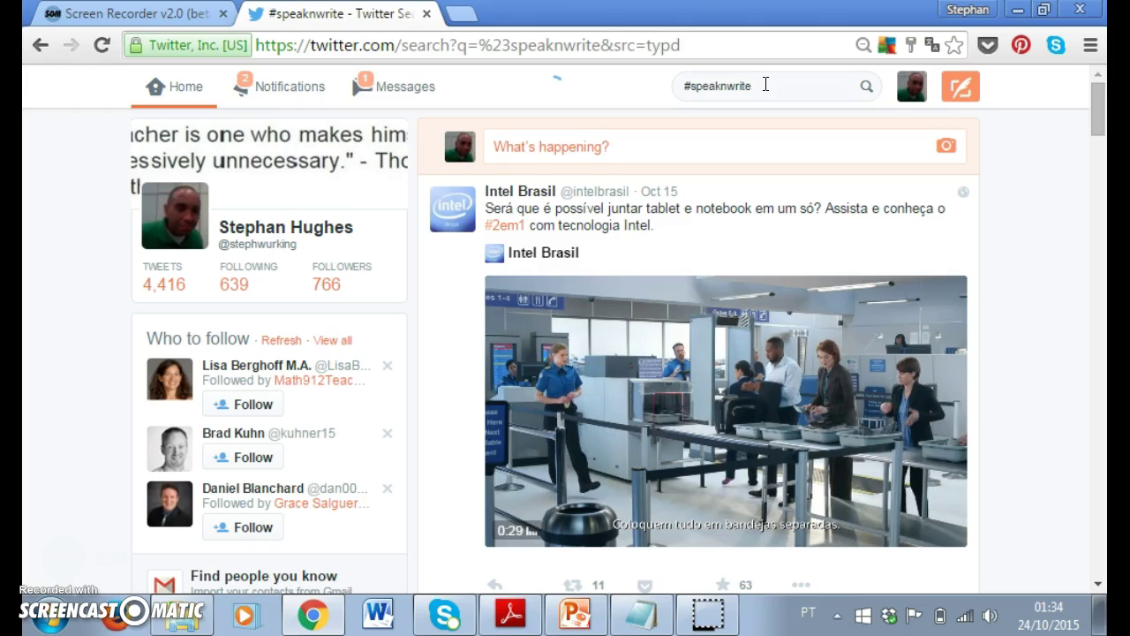